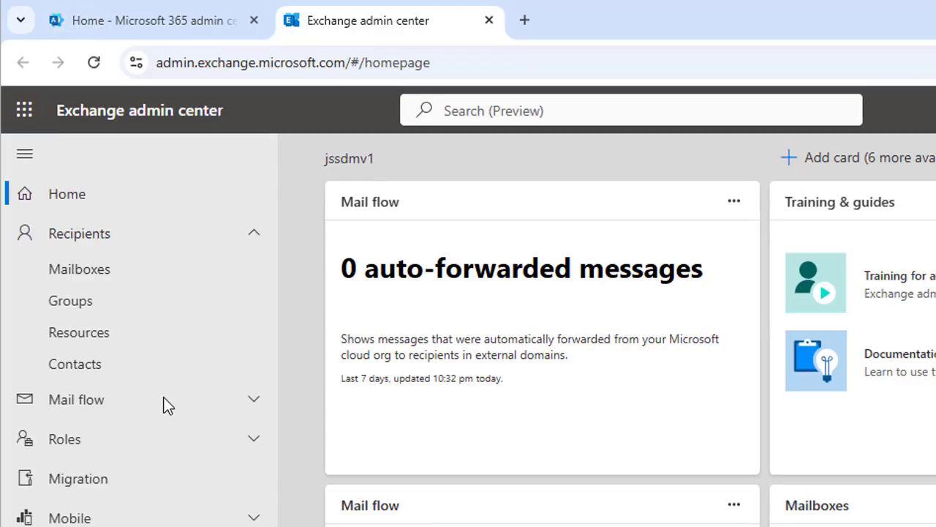
# Step: Expand Roles and show the Outlook web app policies page listing OwaMailboxPolicy-Default
pyautogui.click(254, 439)
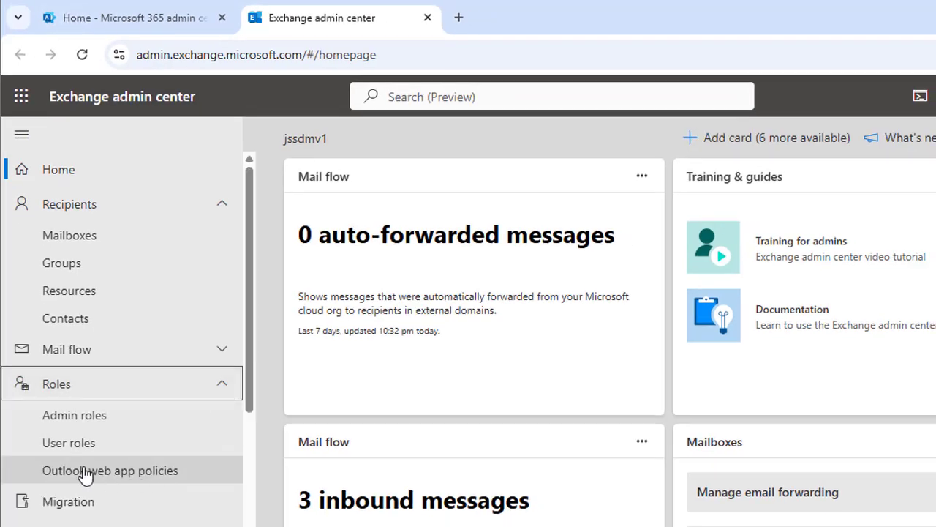
pyautogui.click(146, 473)
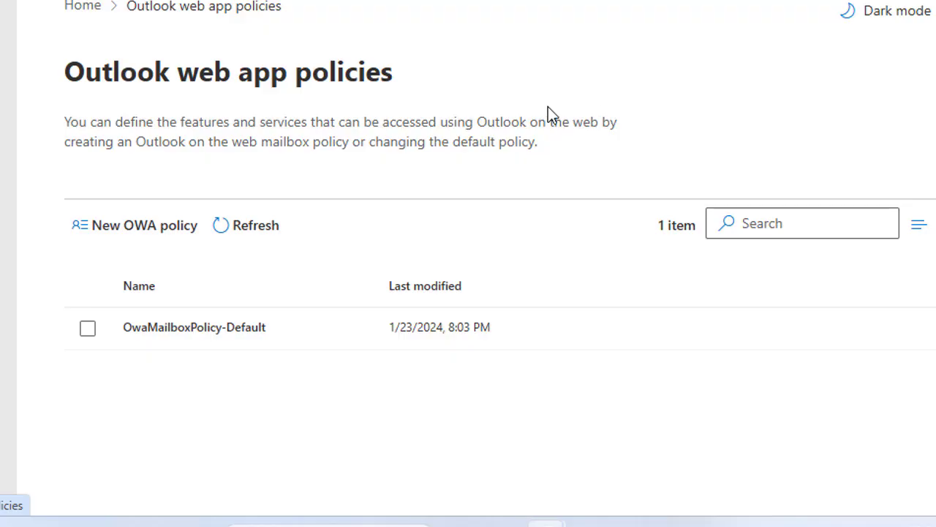
# Step: Begin a new OWA policy and paste 'RestrictAttachmentsPolicy' as its name
pyautogui.click(140, 235)
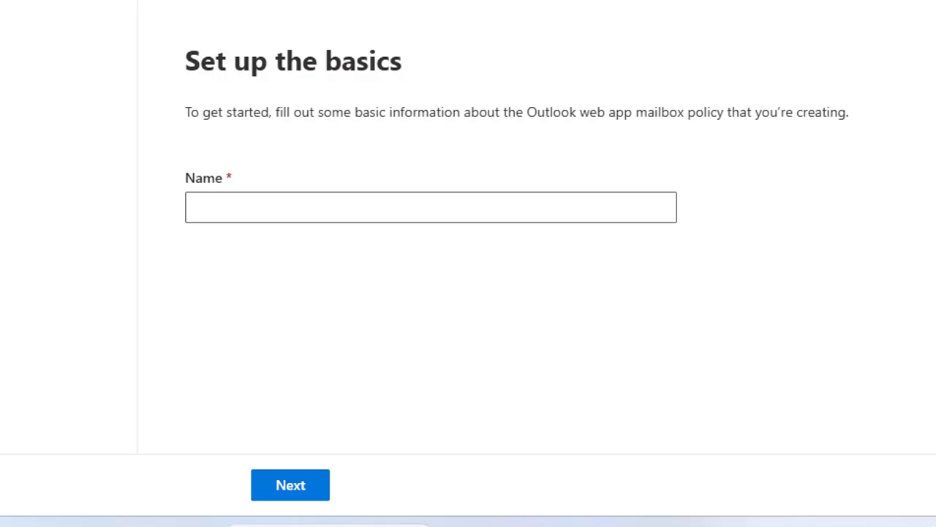
pyautogui.click(248, 208)
pyautogui.write('RestrictAttachmentsPolicy')
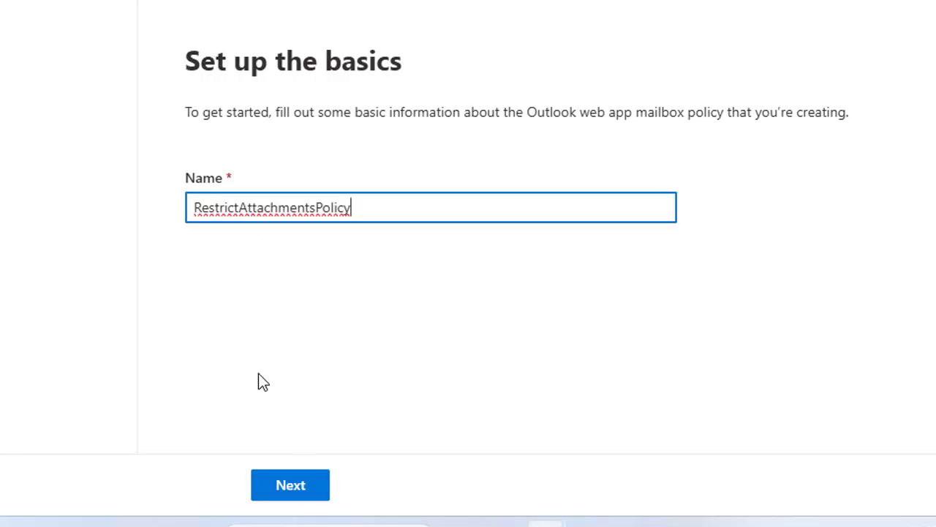
# Step: Advance to Select features and expand Information management, Security, User experience and Time management
pyautogui.click(303, 491)
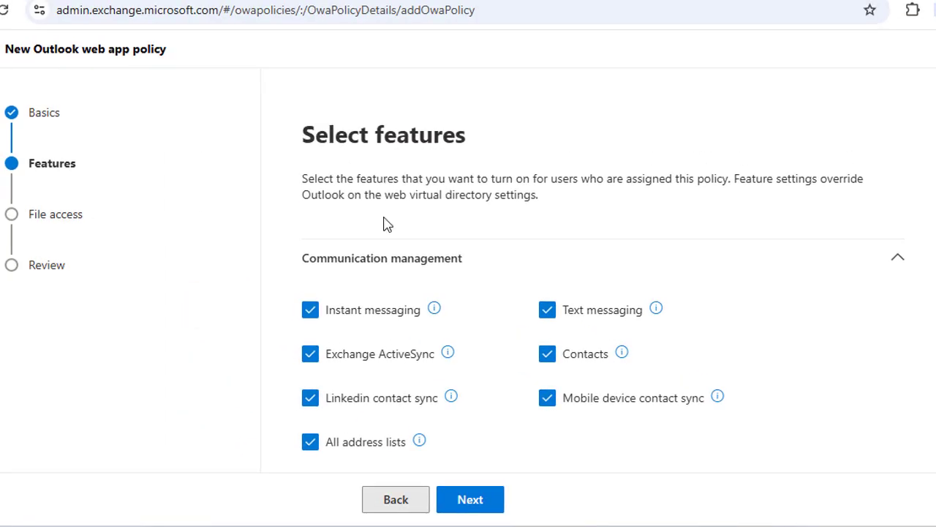
pyautogui.scroll(-3, 495, 255)
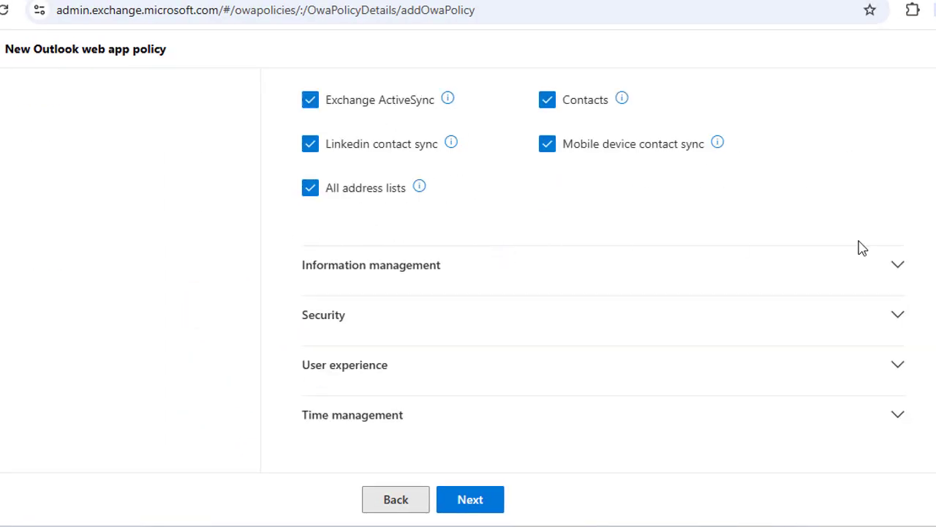
pyautogui.click(905, 269)
pyautogui.scroll(-3, 848, 262)
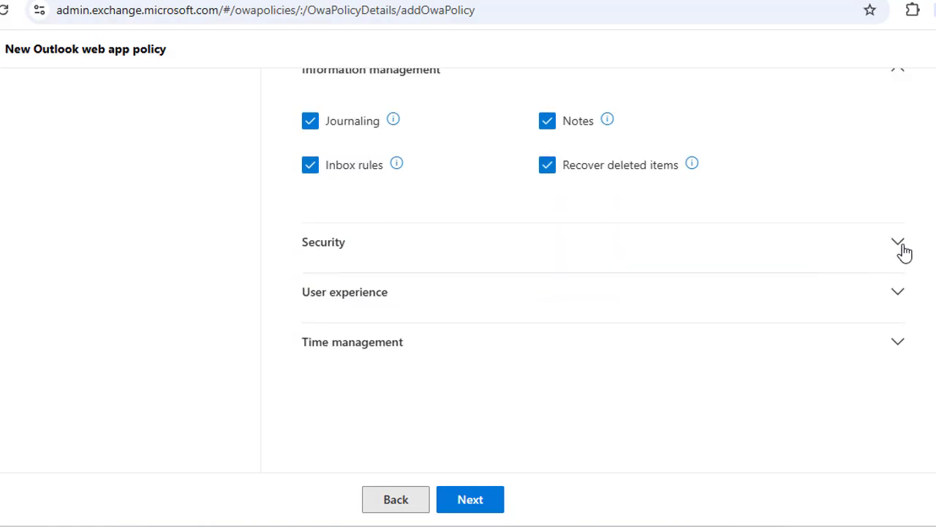
pyautogui.click(901, 247)
pyautogui.scroll(-1, 870, 293)
pyautogui.click(901, 296)
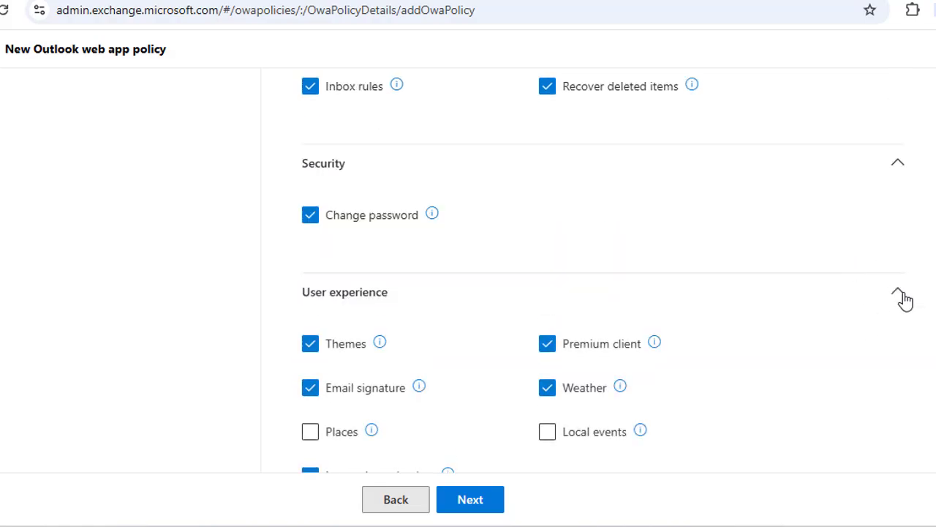
pyautogui.scroll(-3, 878, 296)
pyautogui.click(898, 341)
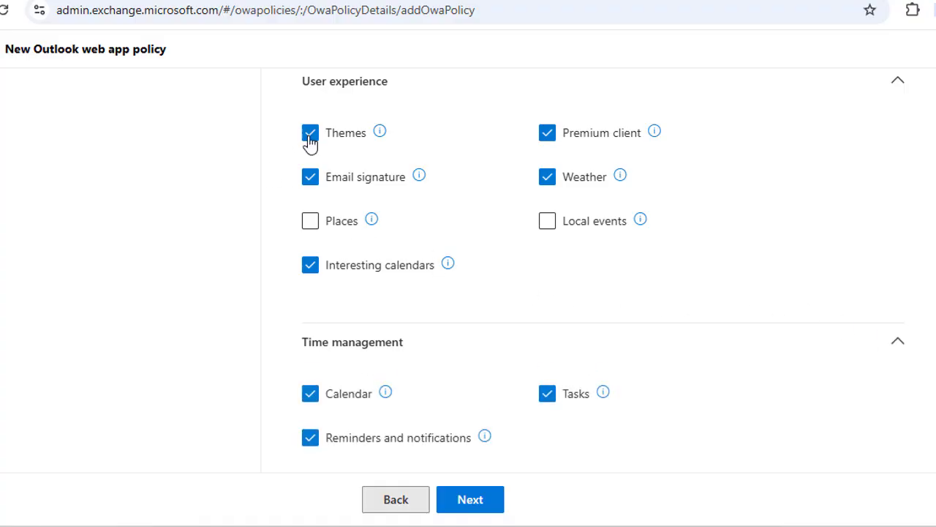
pyautogui.scroll(10, 533, 212)
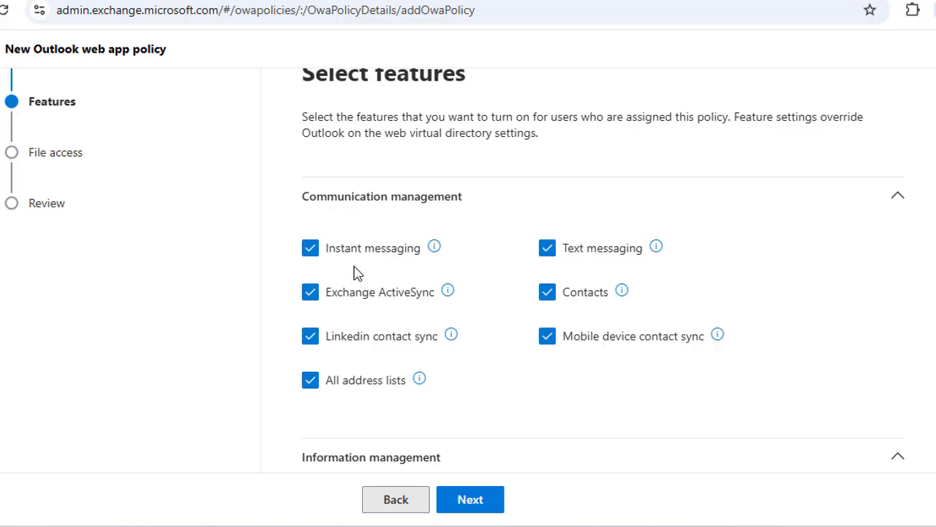
# Step: Uncheck Inbox rules, Recover deleted items and Change password in the policy features
pyautogui.scroll(-2, 356, 267)
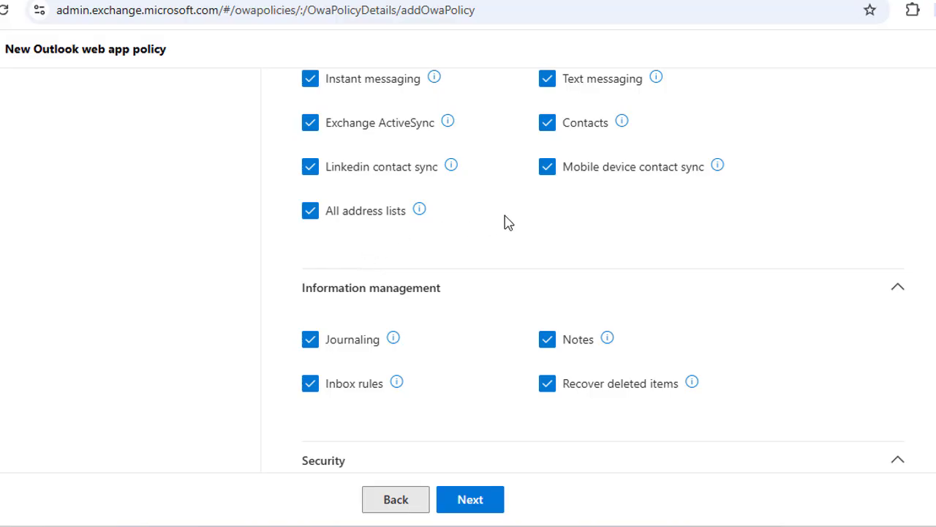
pyautogui.scroll(-1, 348, 278)
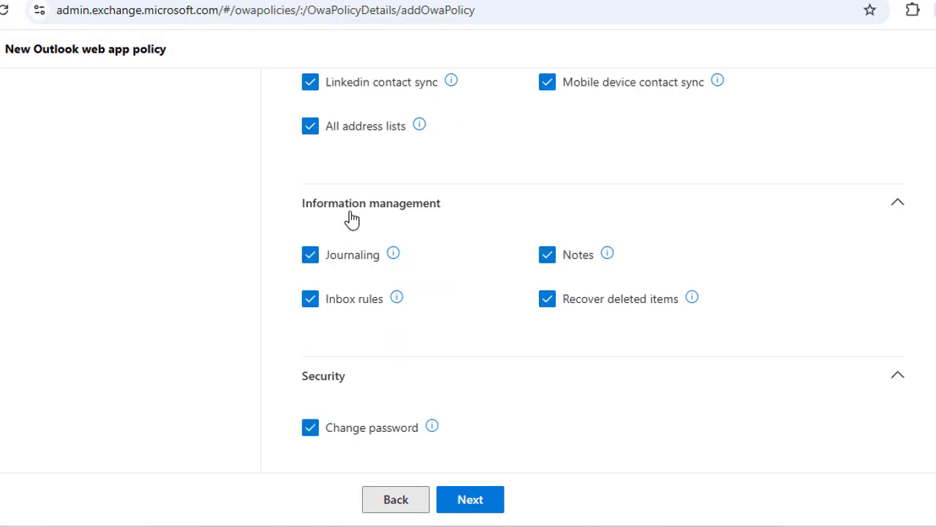
pyautogui.click(311, 301)
pyautogui.click(545, 301)
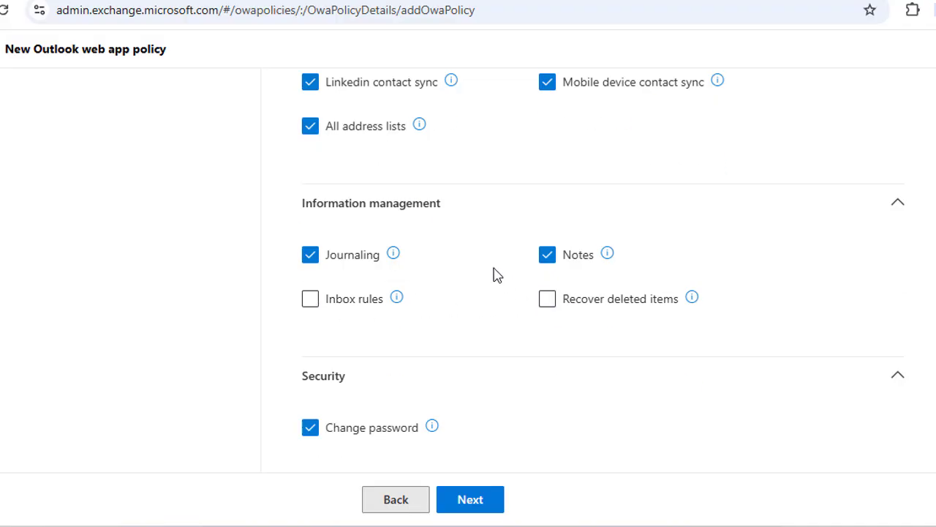
pyautogui.scroll(1, 468, 248)
pyautogui.scroll(-2, 464, 246)
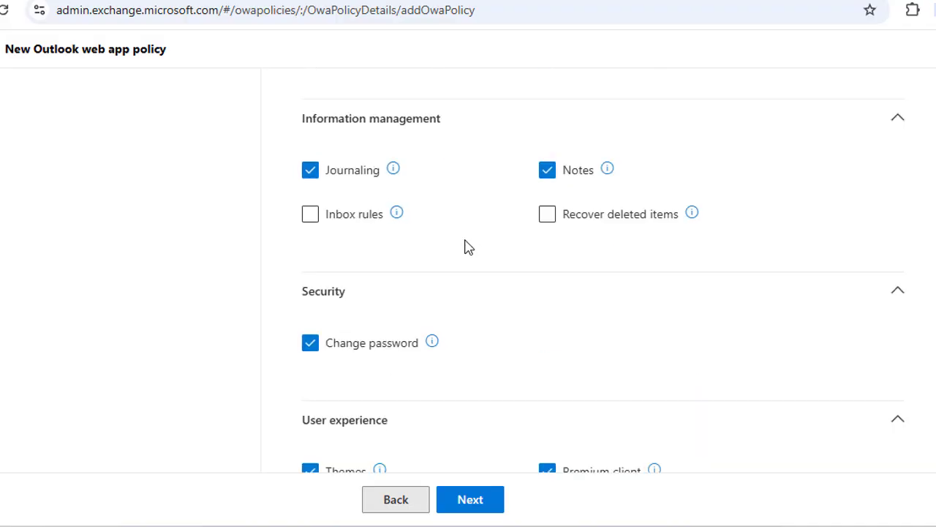
pyautogui.click(310, 348)
# Step: Uncheck Interesting calendars, Calendar and Tasks in the policy features
pyautogui.scroll(-1, 370, 282)
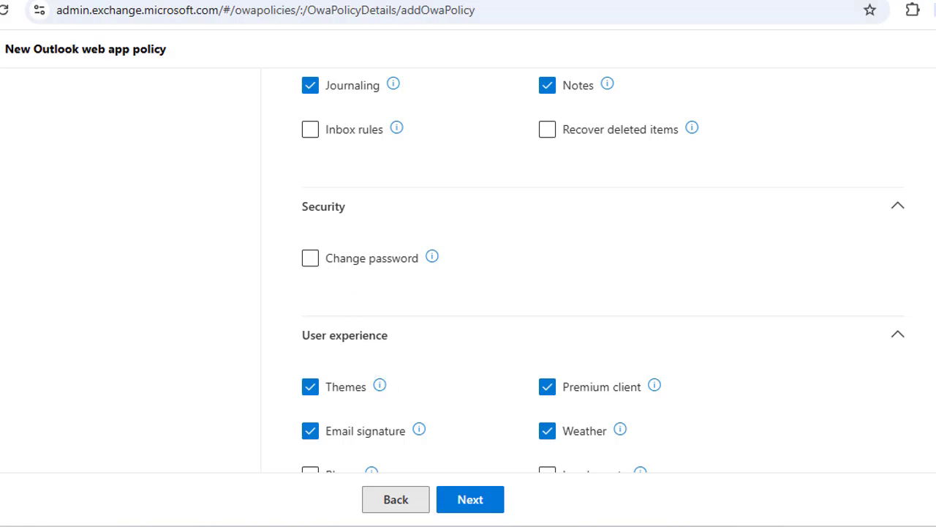
pyautogui.scroll(-2, 603, 271)
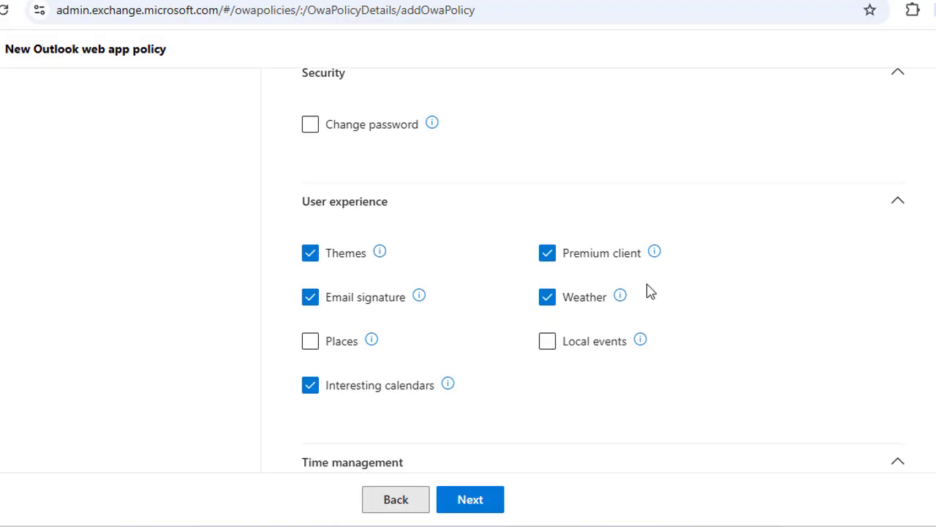
pyautogui.click(310, 385)
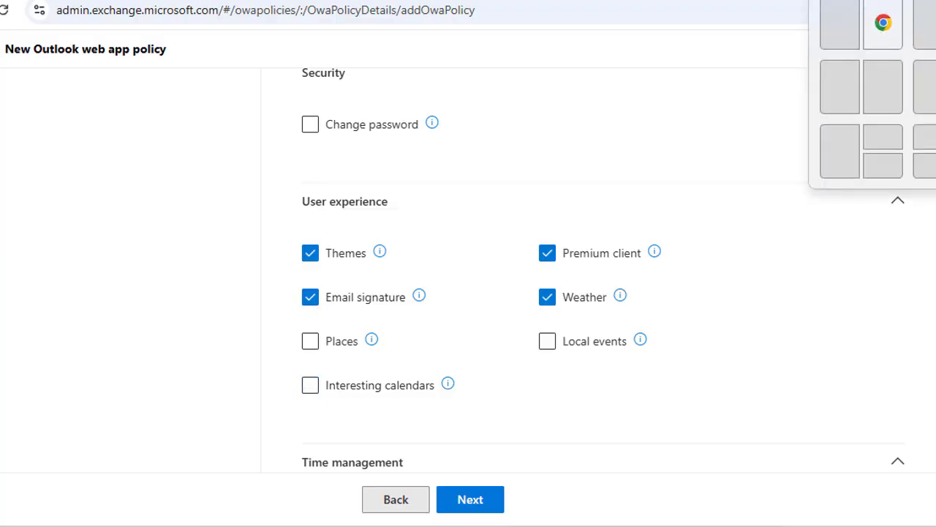
pyautogui.scroll(-3, 732, 295)
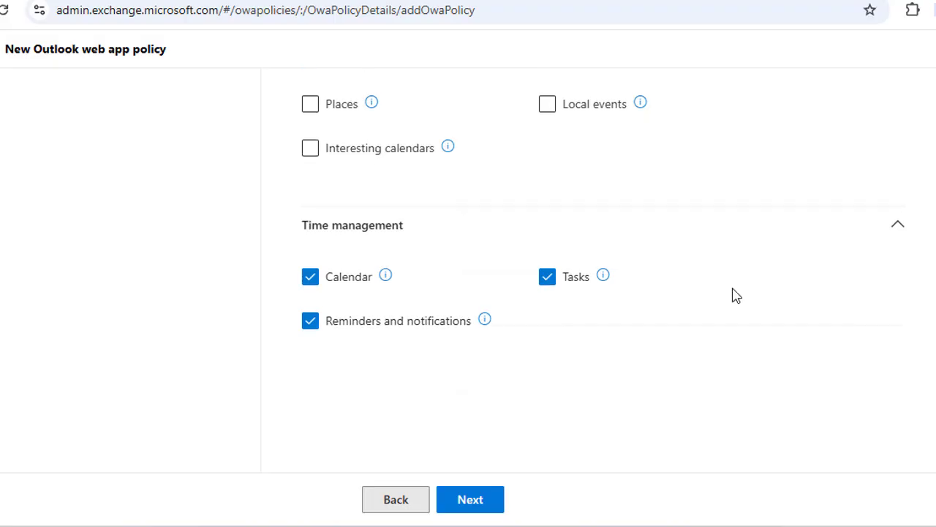
pyautogui.click(311, 284)
pyautogui.click(547, 283)
# Step: On File access, uncheck attachment opening for both public/shared and private computers
pyautogui.click(470, 498)
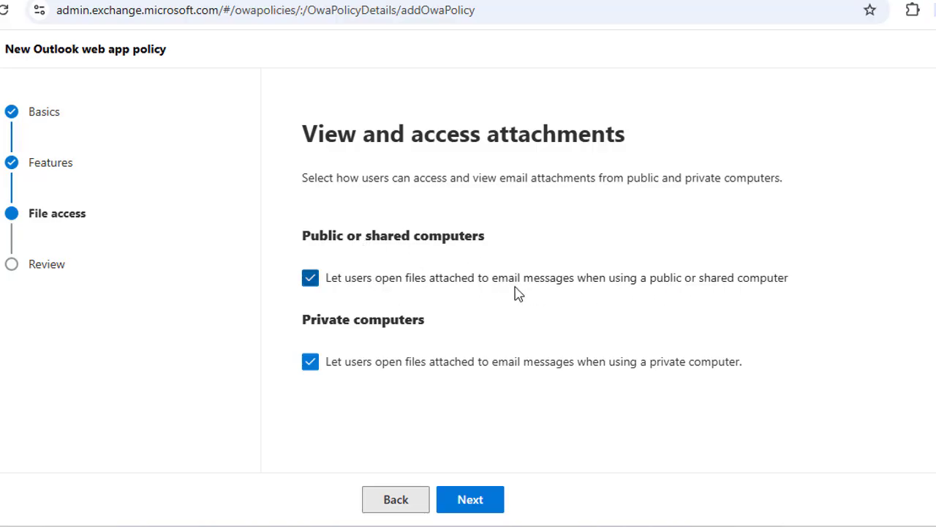
pyautogui.click(310, 286)
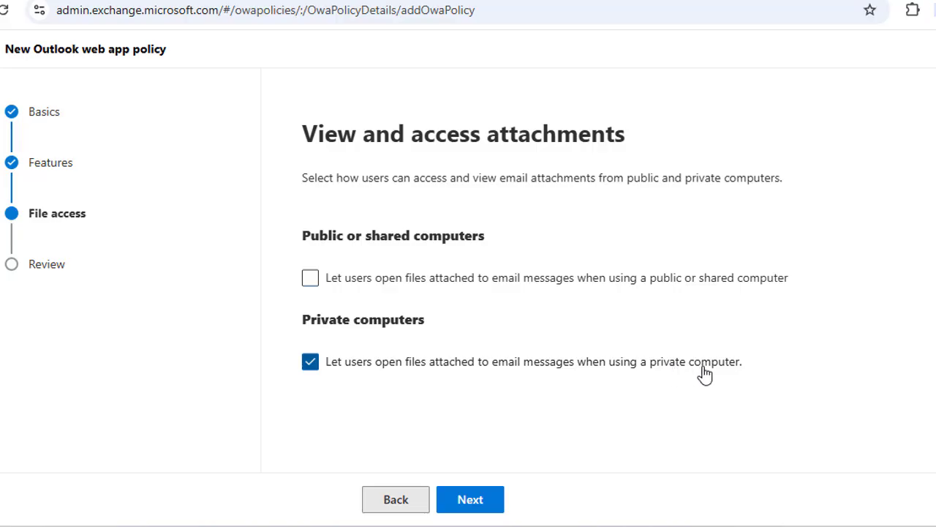
pyautogui.click(311, 368)
# Step: Review the summary, create RestrictAttachmentsPolicy, and finish the wizard back at the policy list
pyautogui.click(470, 500)
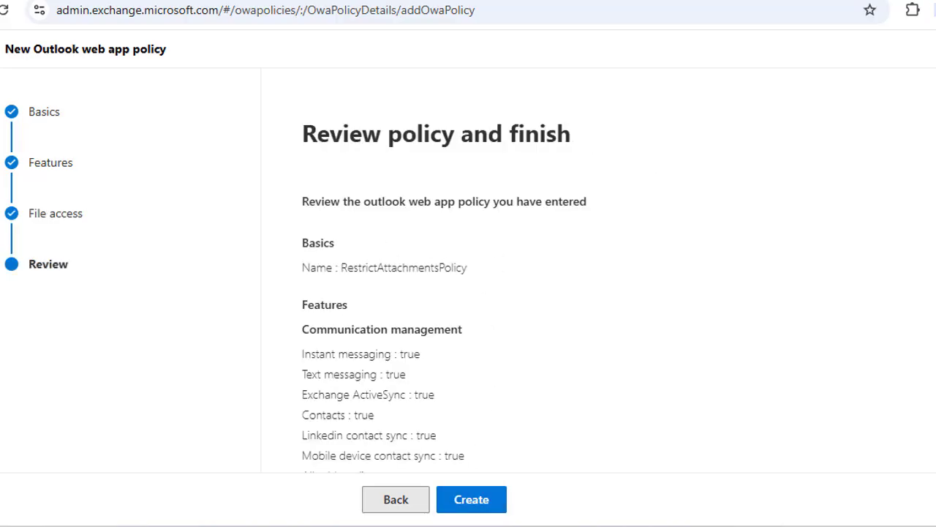
pyautogui.scroll(-7, 468, 271)
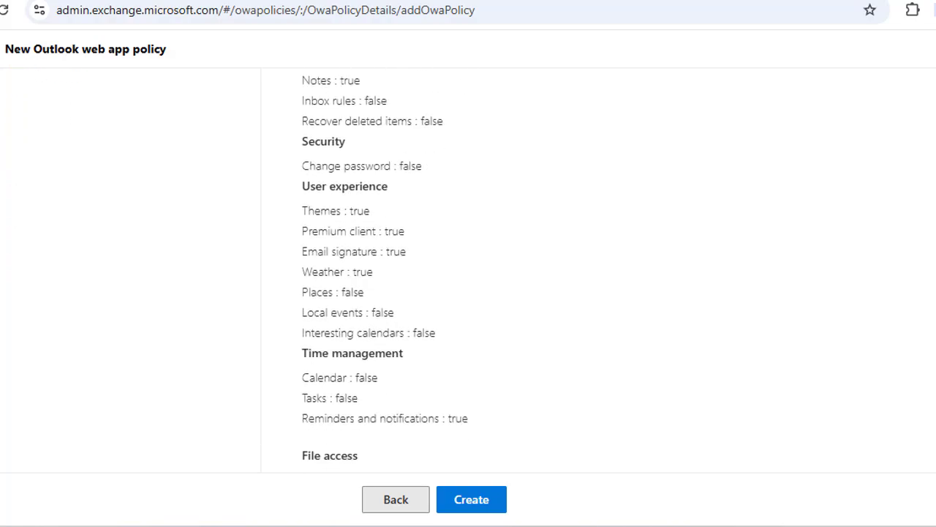
pyautogui.scroll(-3, 468, 271)
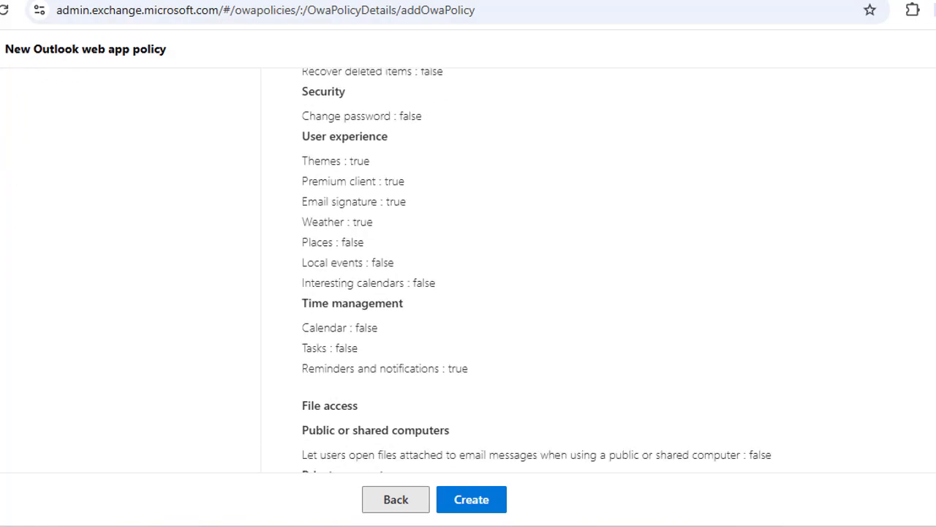
pyautogui.scroll(-2, 522, 449)
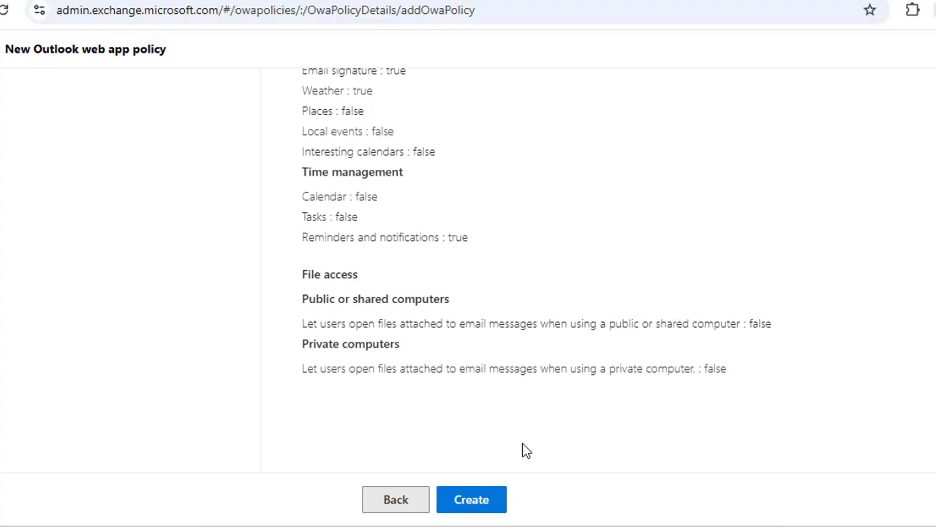
pyautogui.click(471, 500)
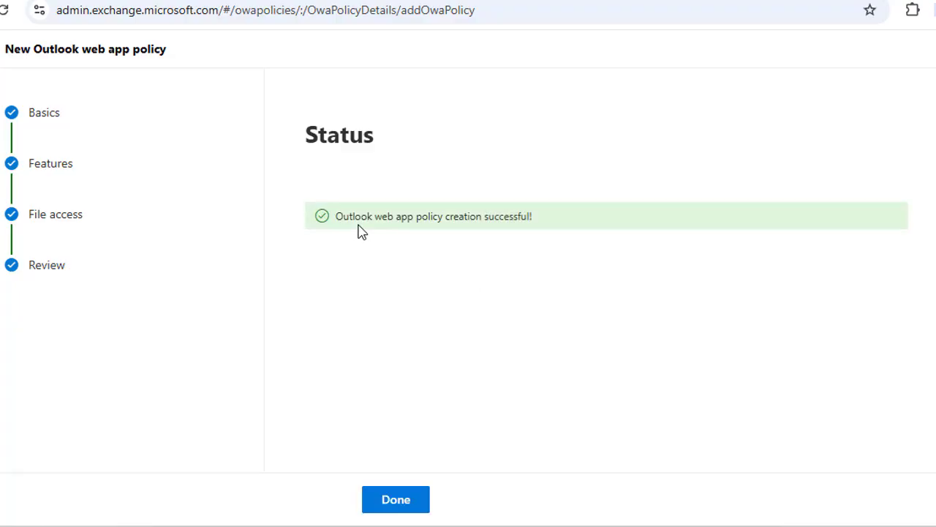
pyautogui.click(396, 500)
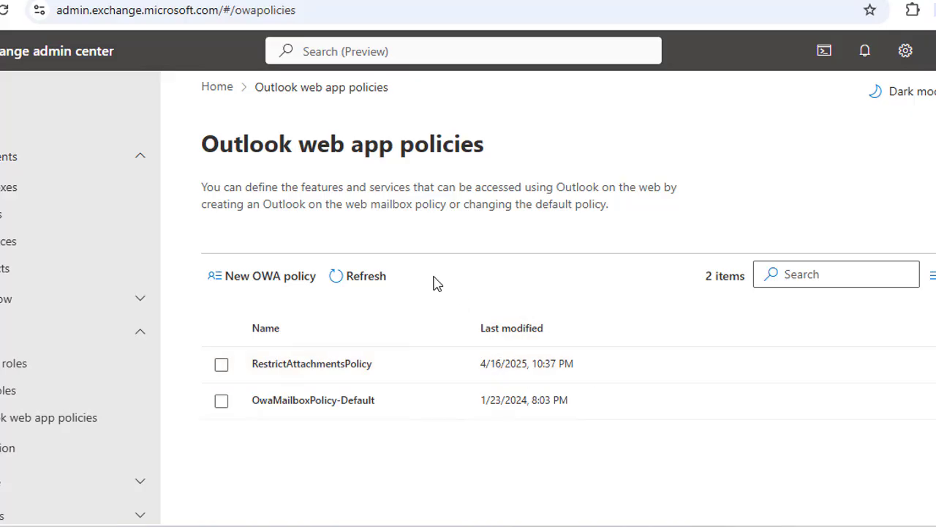
# Step: Refresh the policy list, then open the test user's mailbox details from Mailboxes
pyautogui.click(360, 281)
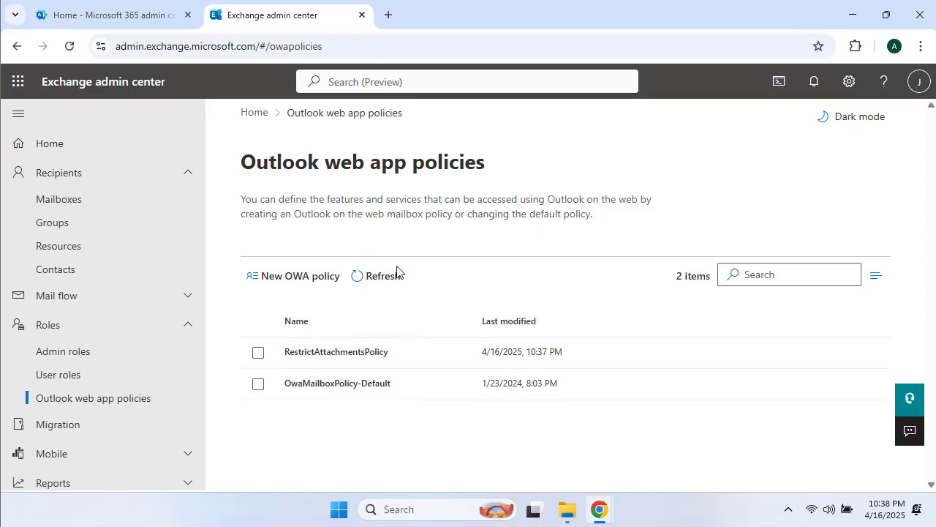
pyautogui.click(113, 202)
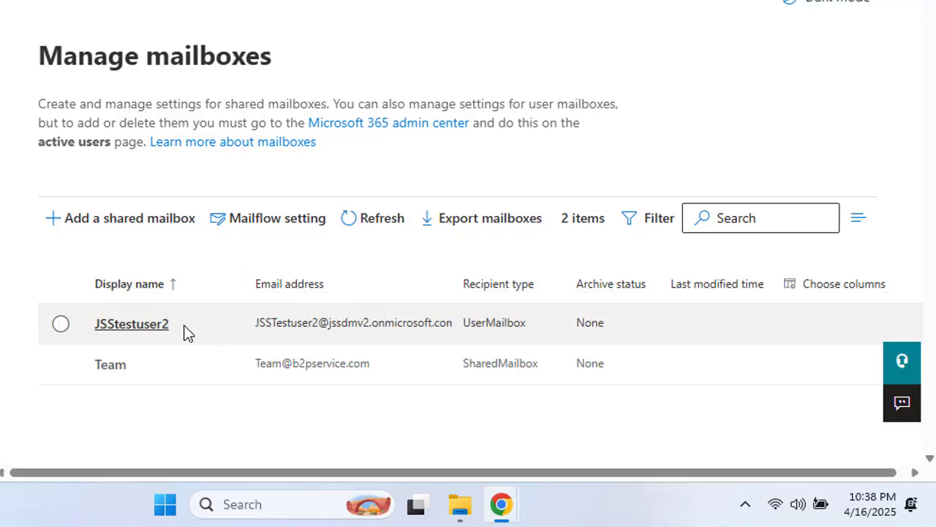
pyautogui.click(61, 323)
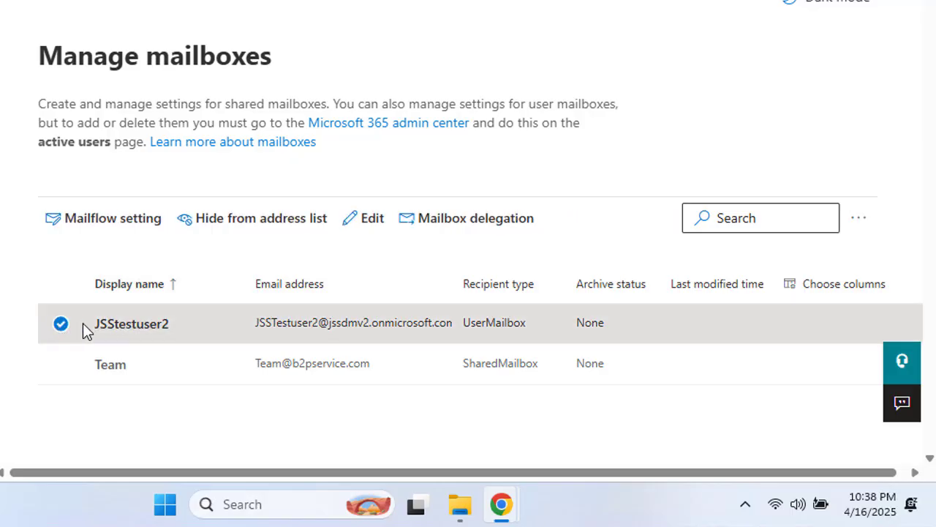
pyautogui.click(145, 323)
pyautogui.scroll(-4, 702, 228)
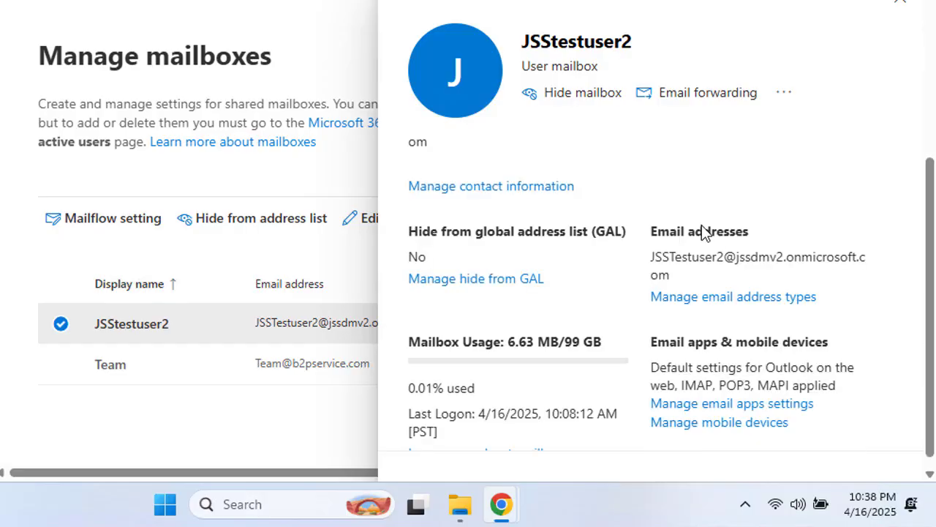
pyautogui.scroll(5, 701, 231)
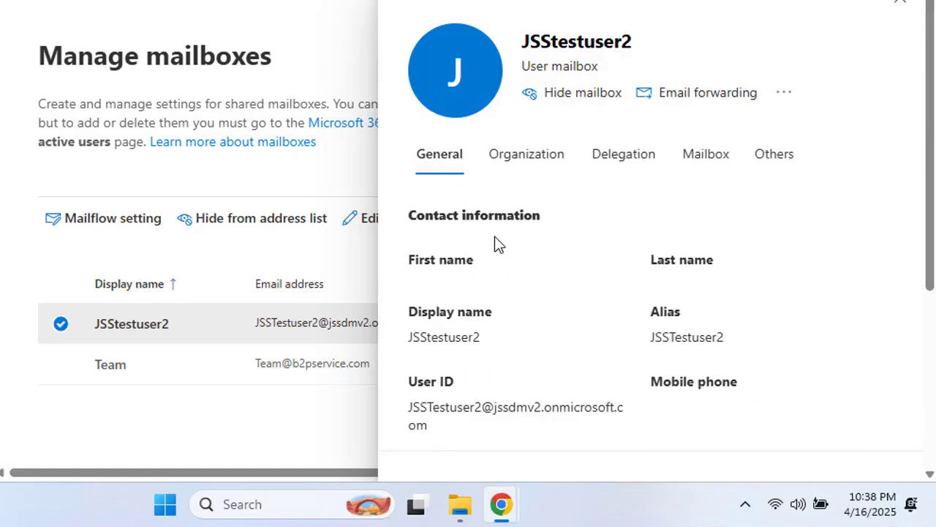
pyautogui.scroll(-3, 476, 236)
pyautogui.scroll(-2, 476, 236)
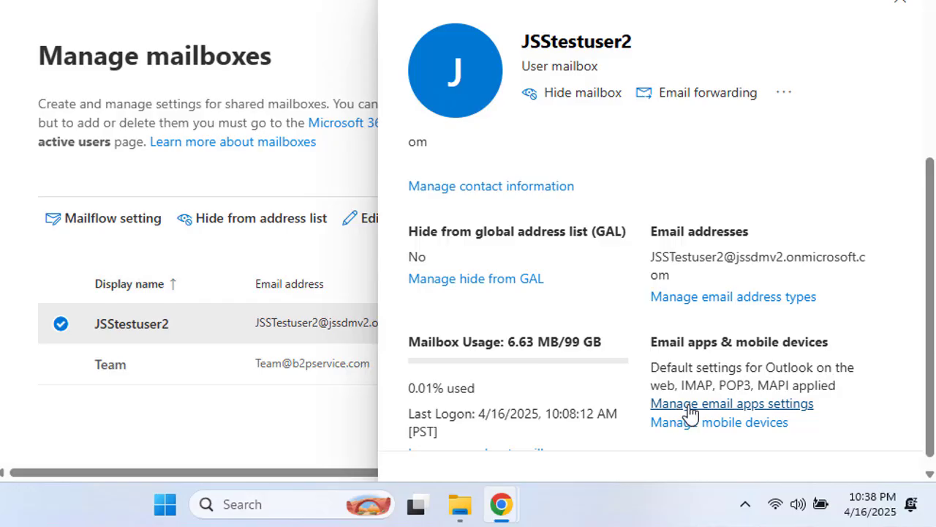
# Step: In email apps settings, toggle MAPI, IMAP and POP3 off and back on, leaving them Enabled
pyautogui.click(745, 403)
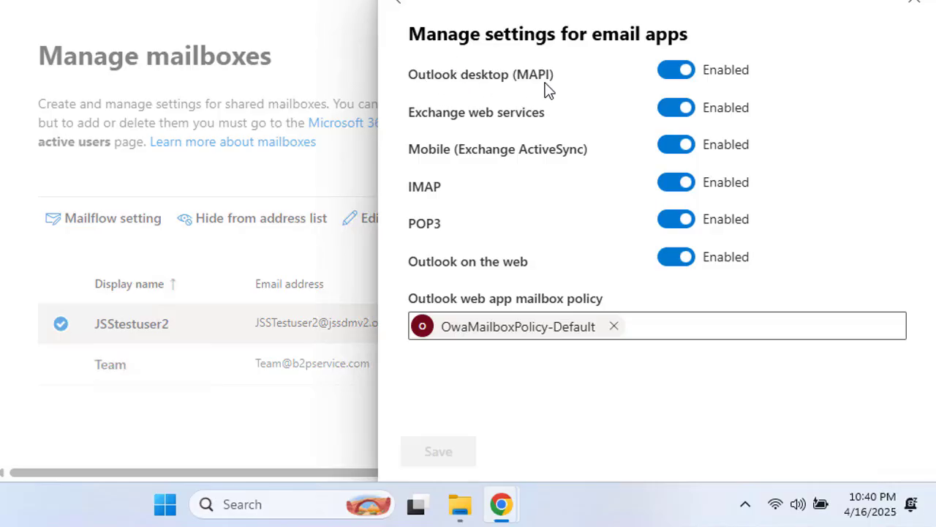
pyautogui.click(684, 76)
pyautogui.click(683, 76)
pyautogui.click(676, 186)
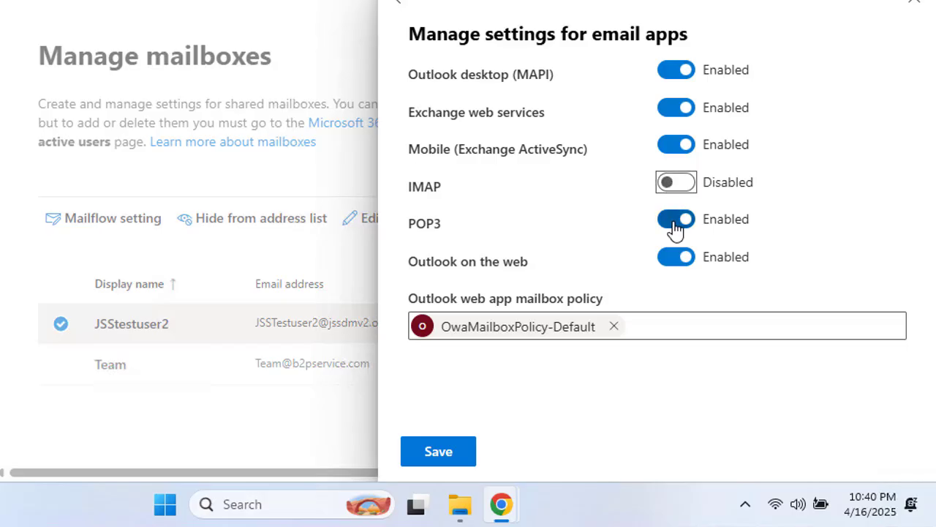
pyautogui.click(674, 222)
pyautogui.click(682, 184)
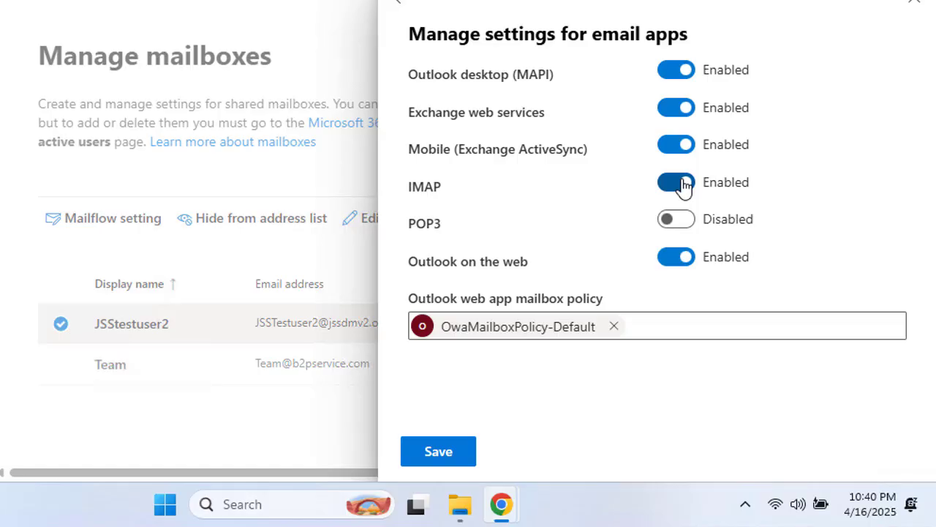
pyautogui.click(684, 187)
pyautogui.click(676, 183)
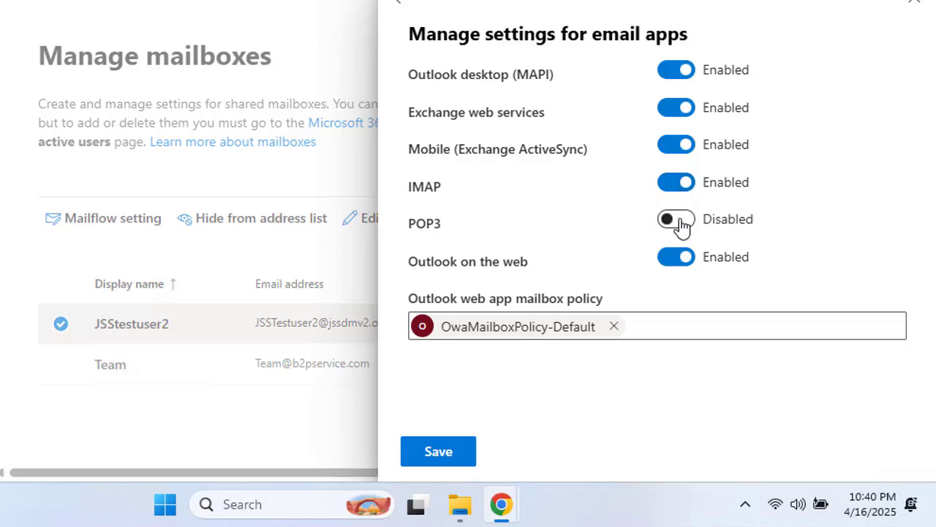
pyautogui.click(680, 224)
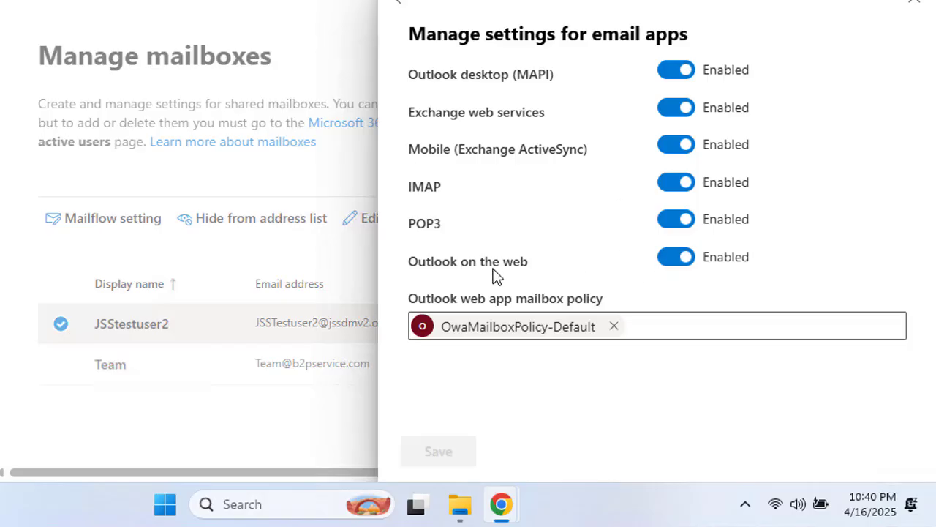
# Step: Toggle Outlook on the web off and on, ending with it Enabled
pyautogui.click(677, 257)
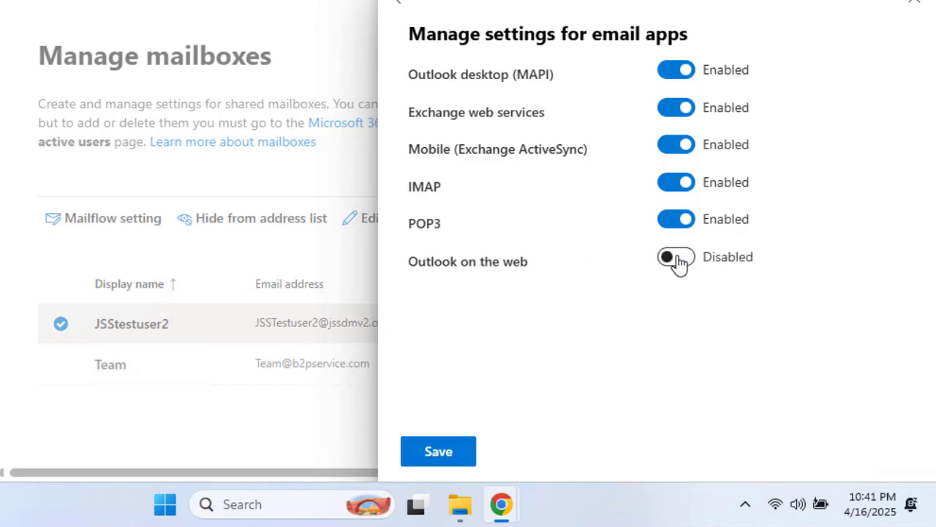
pyautogui.click(677, 259)
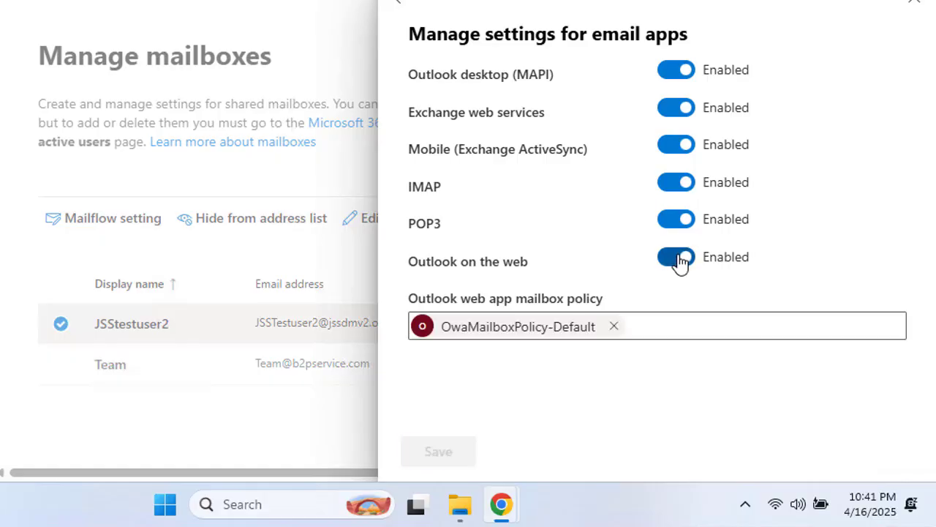
pyautogui.click(677, 259)
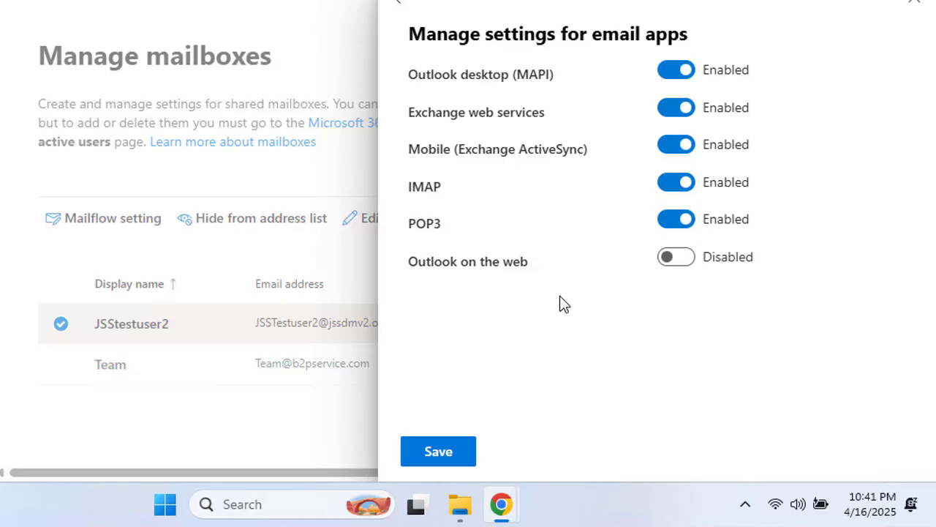
pyautogui.click(676, 262)
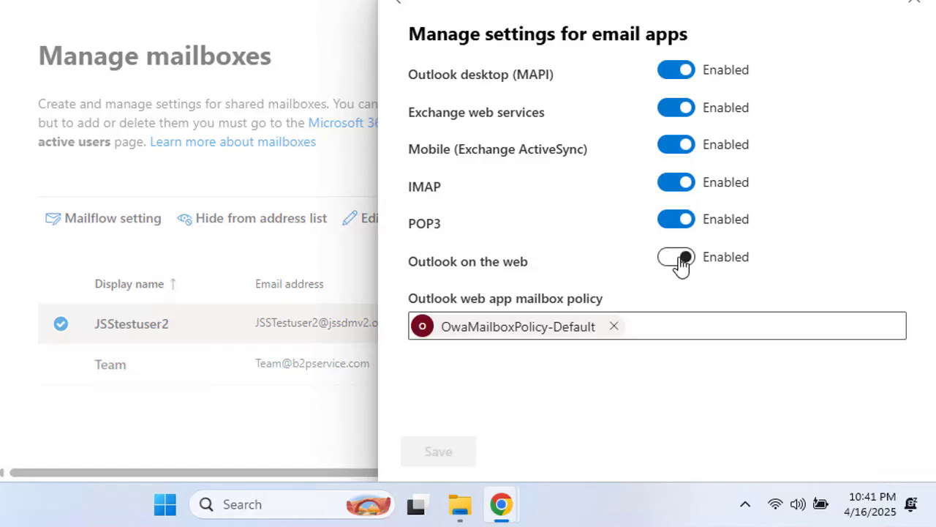
# Step: Replace OwaMailboxPolicy-Default with RestrictAttachmentsPolicy, save, and close the settings panel
pyautogui.click(614, 327)
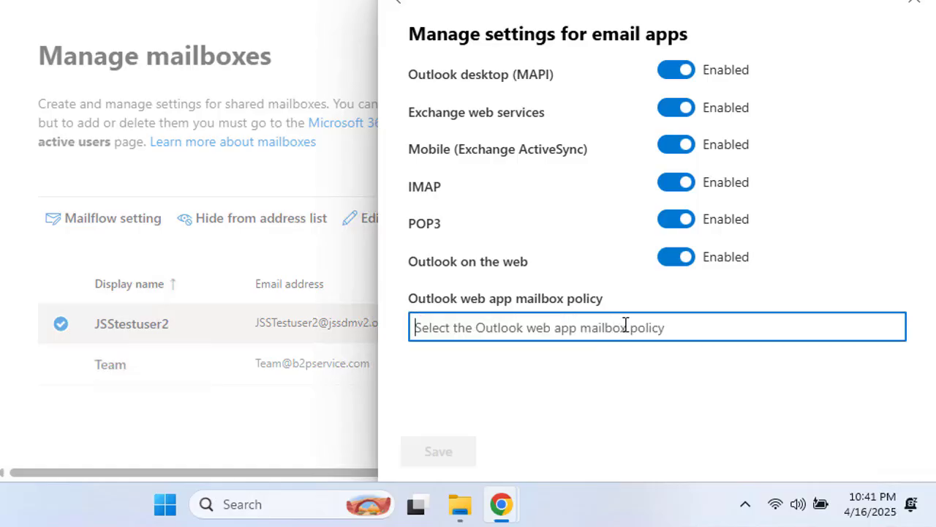
pyautogui.write('r')
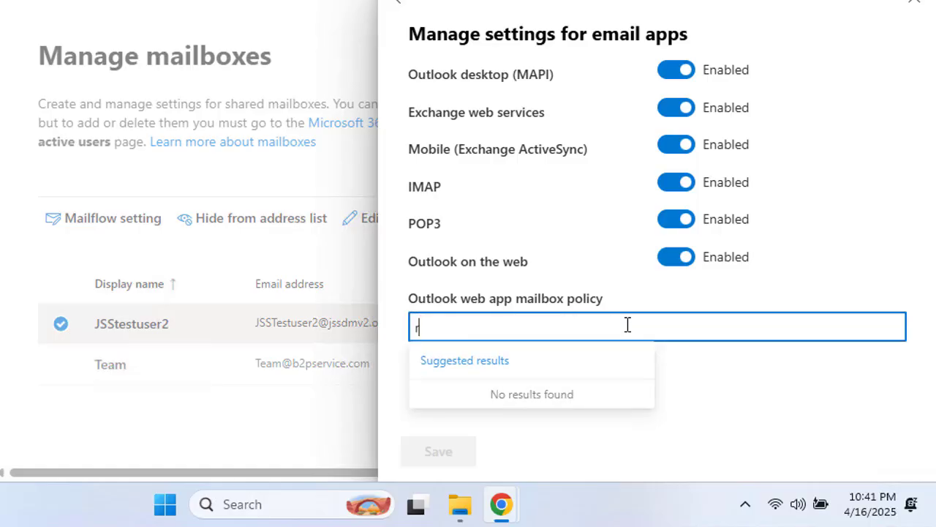
pyautogui.write('e')
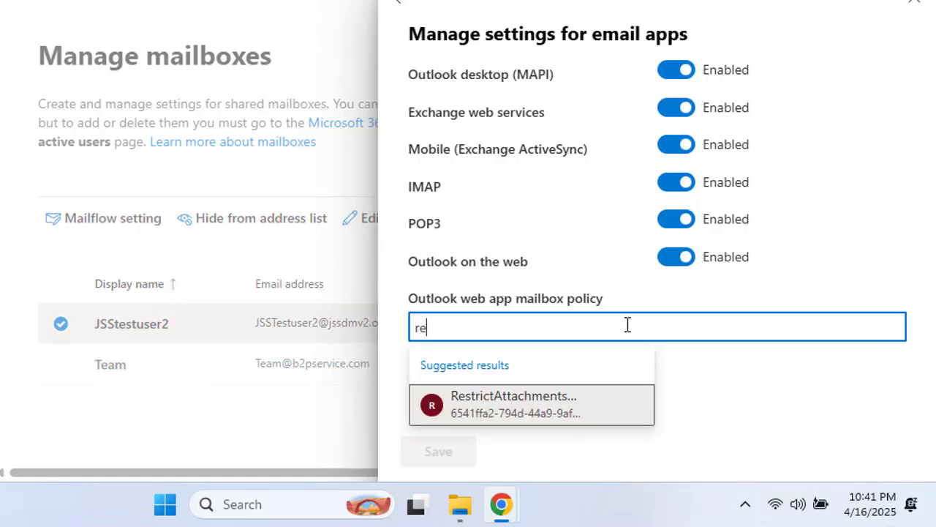
pyautogui.click(580, 414)
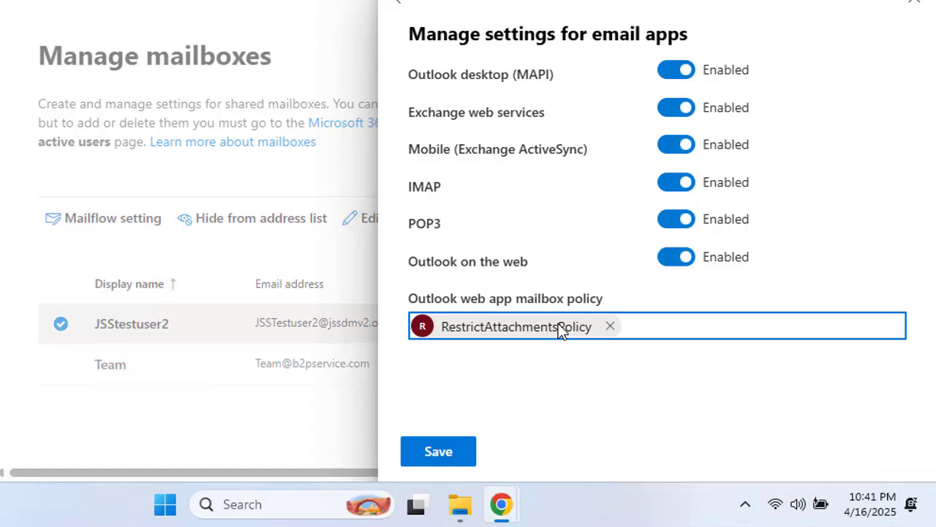
pyautogui.click(432, 457)
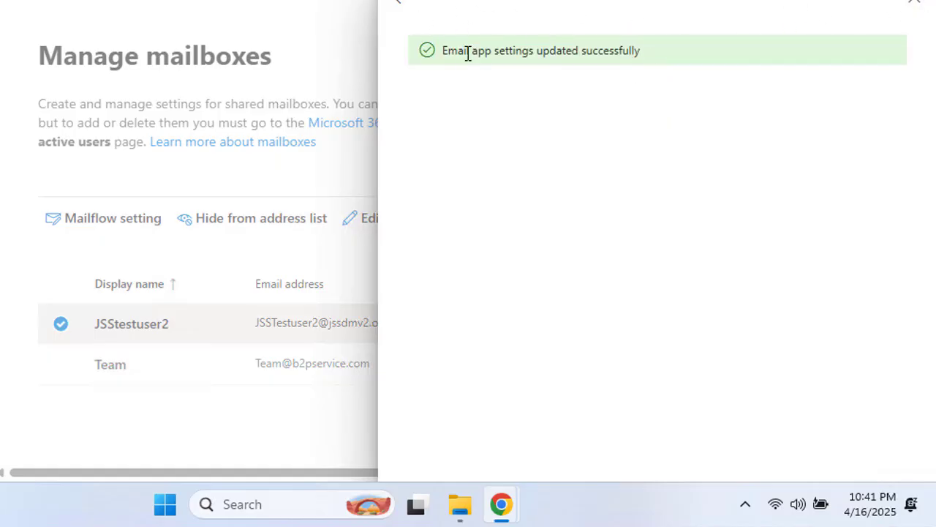
pyautogui.click(916, 9)
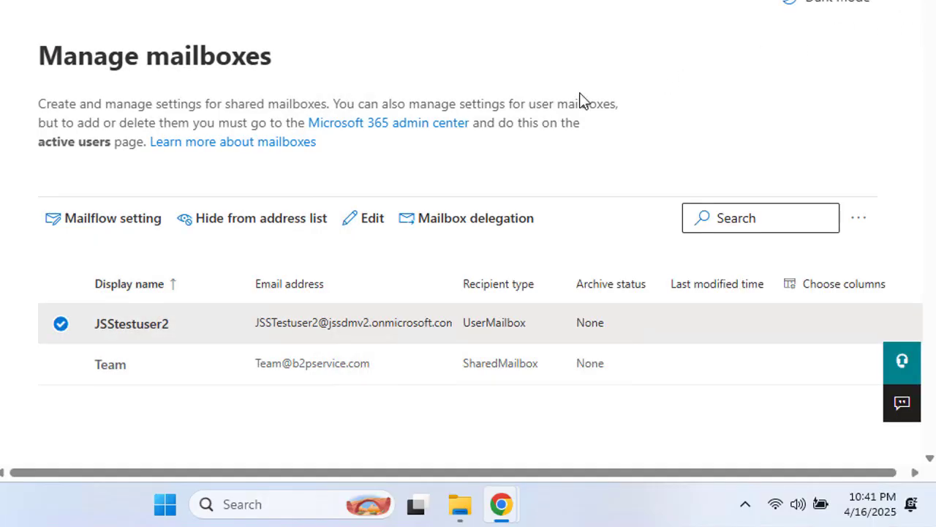